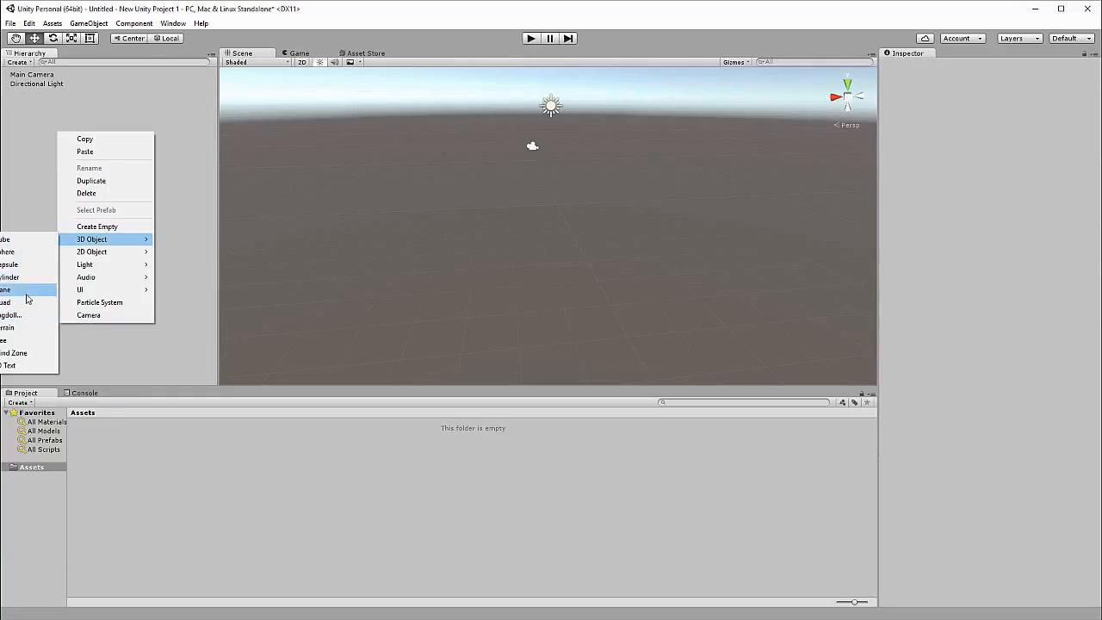
# Add a 3D plane to the scene and deselect it.
pyautogui.click(25, 291)
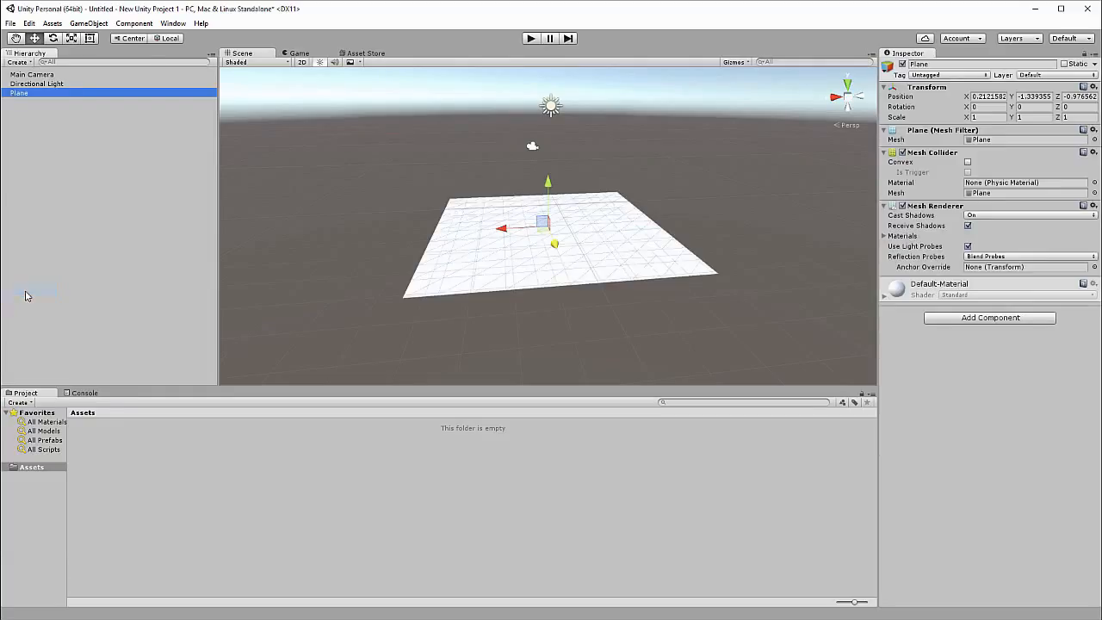
pyautogui.click(84, 125)
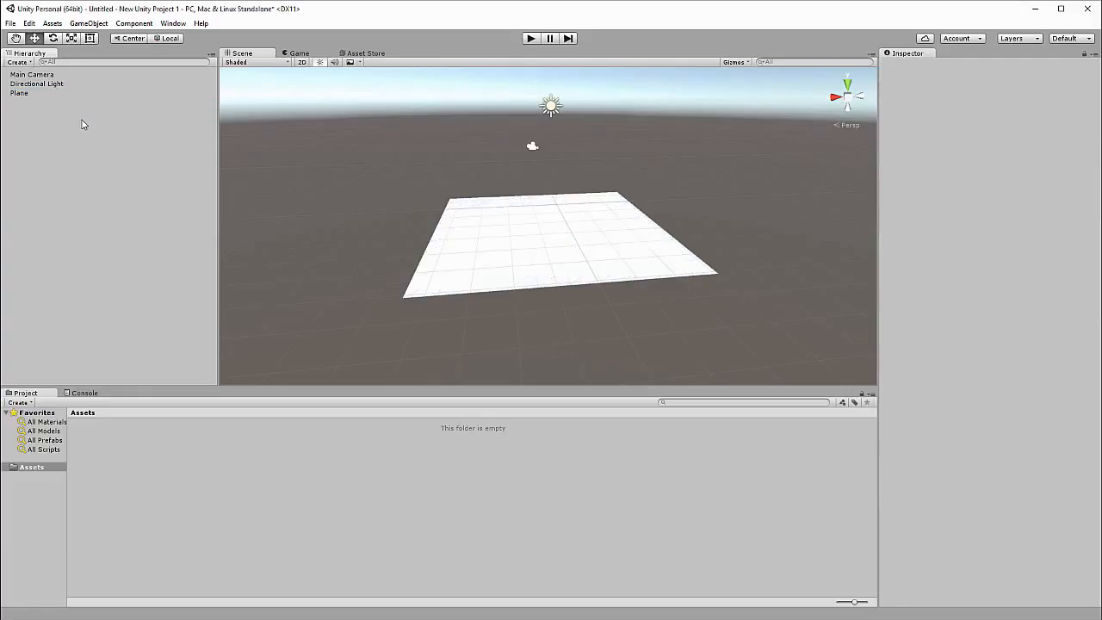
# Add a 3D sphere to the scene and raise it above the plane to a Y position of about 0.71.
pyautogui.rightClick(77, 123)
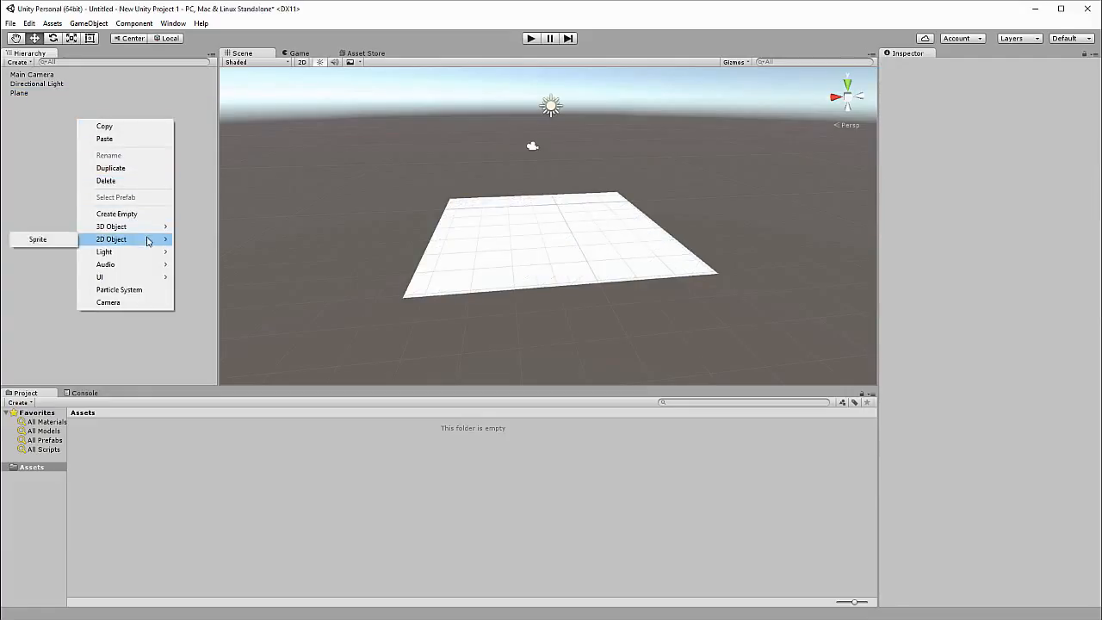
pyautogui.moveTo(146, 229)
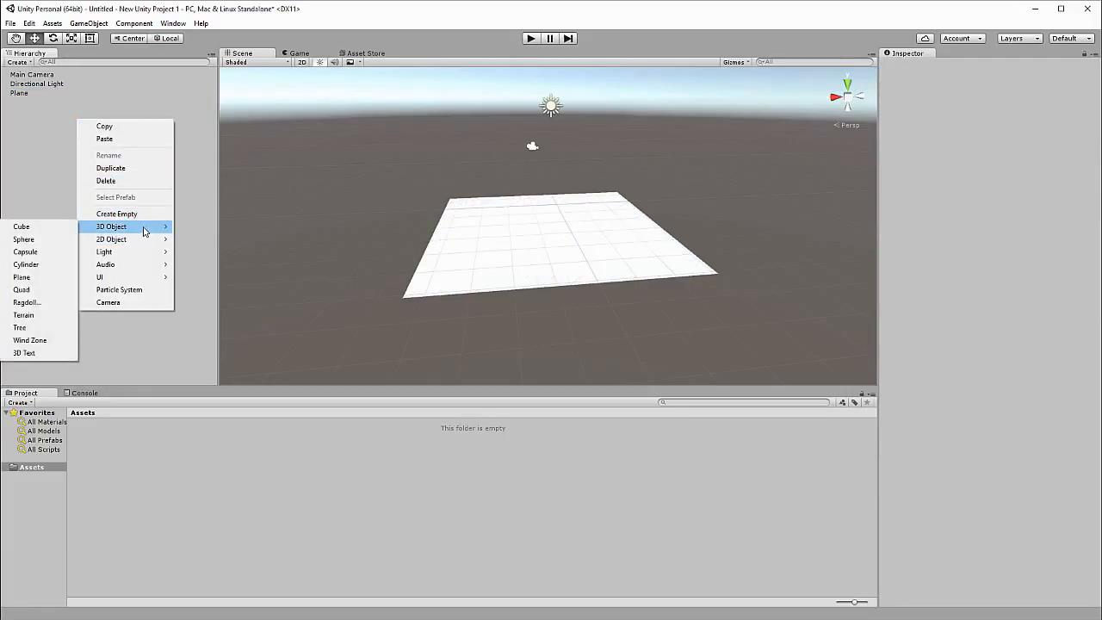
pyautogui.click(41, 239)
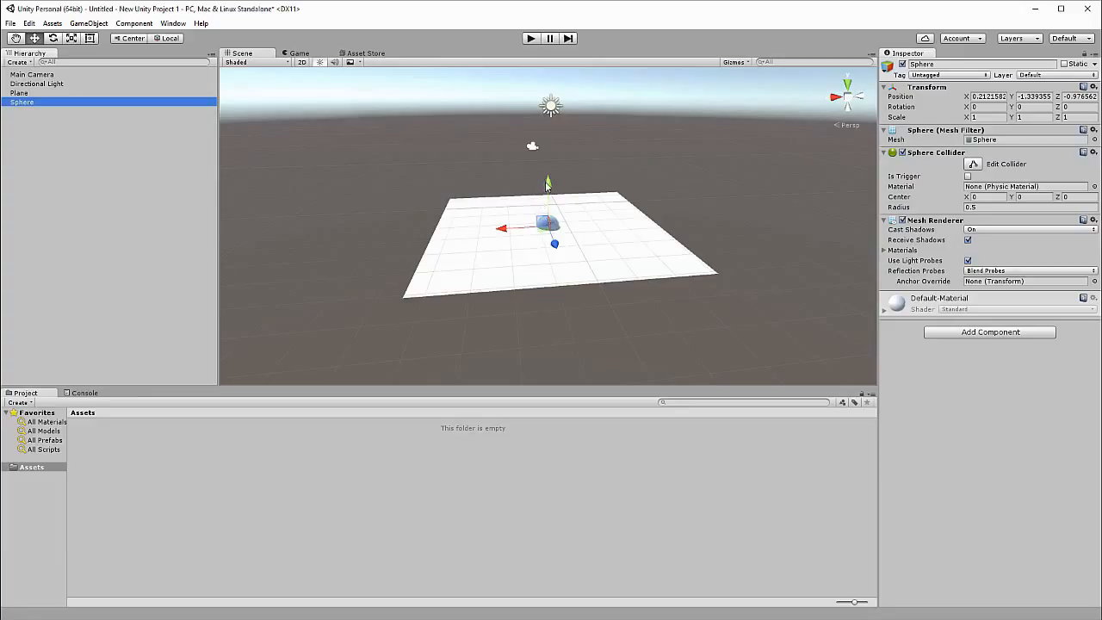
pyautogui.moveTo(547, 189); pyautogui.dragTo(564, 144)
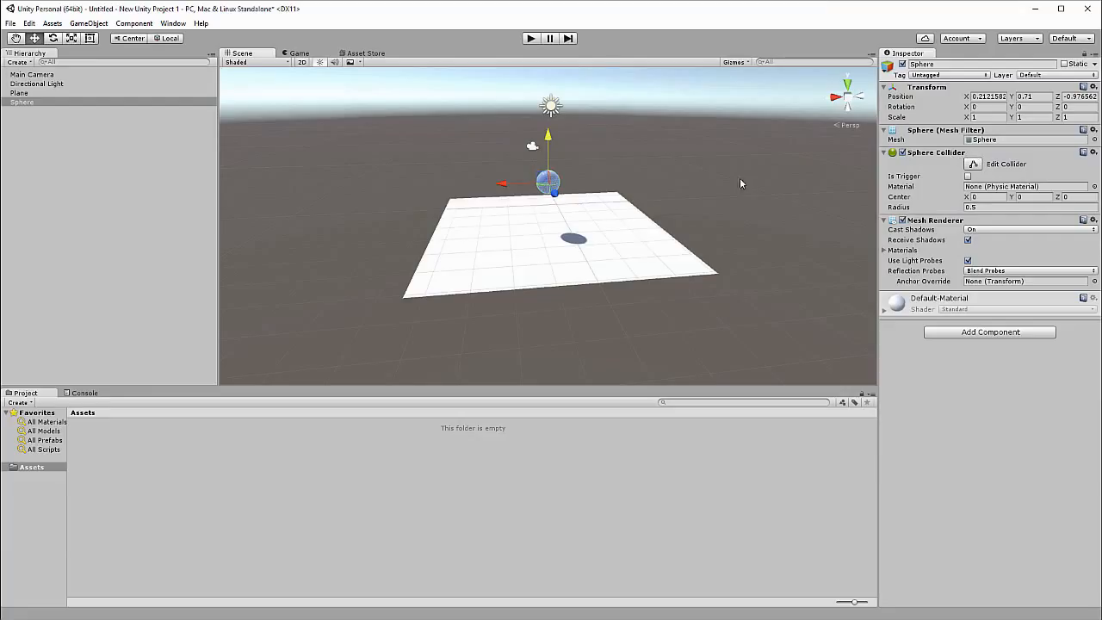
# Change the Directional Light's color to magenta, with red 255, green 0 and blue 255 (hex FF00FFFF).
pyautogui.click(34, 84)
pyautogui.click(34, 93)
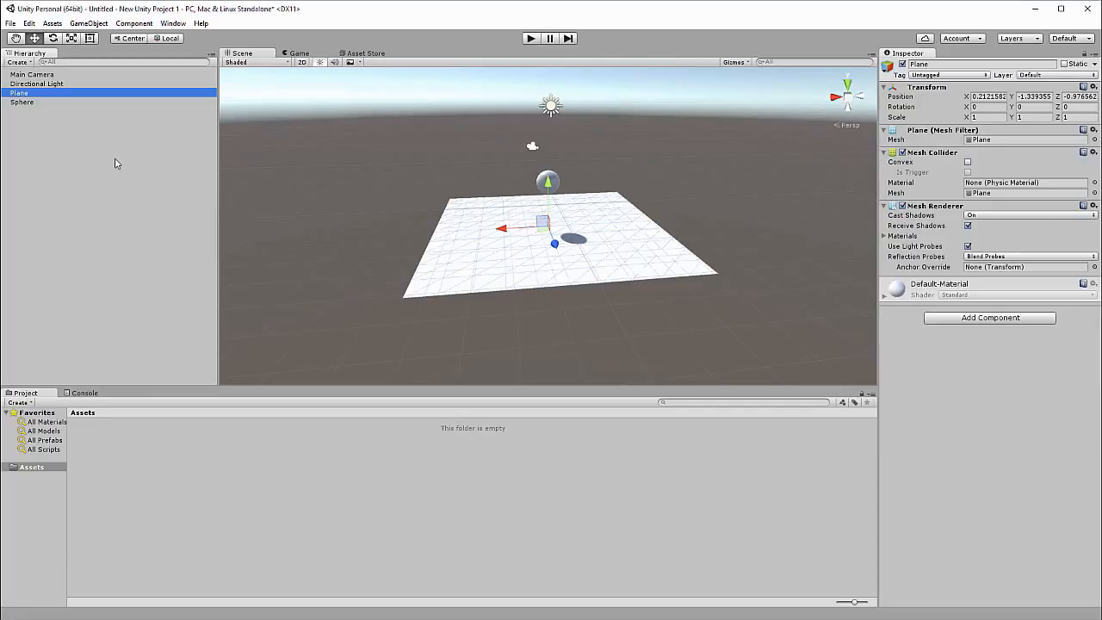
pyautogui.click(95, 85)
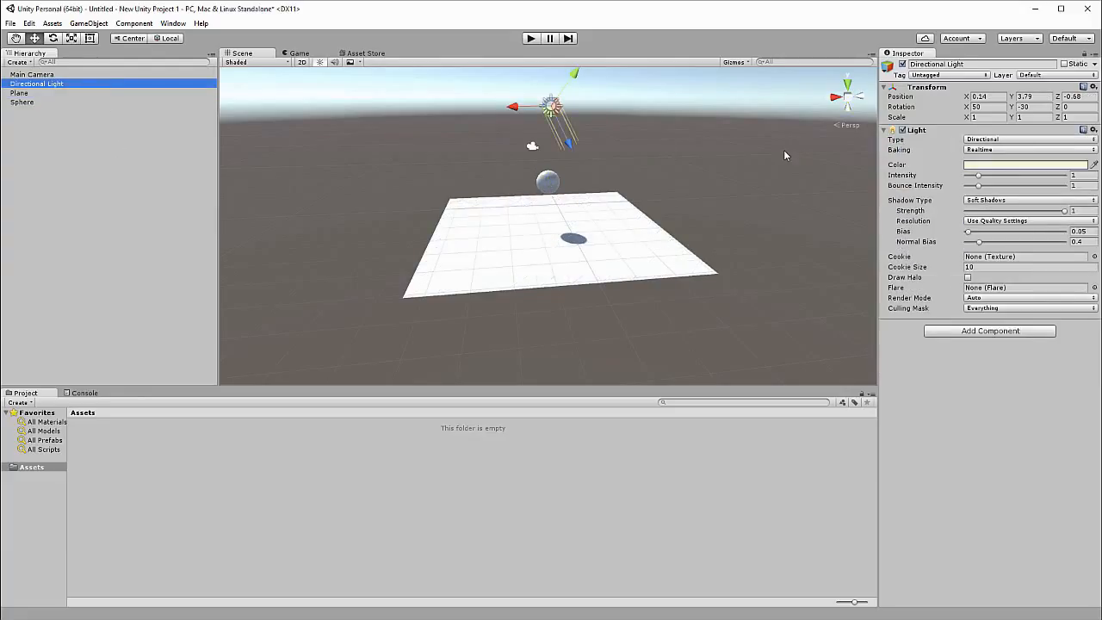
pyautogui.click(991, 166)
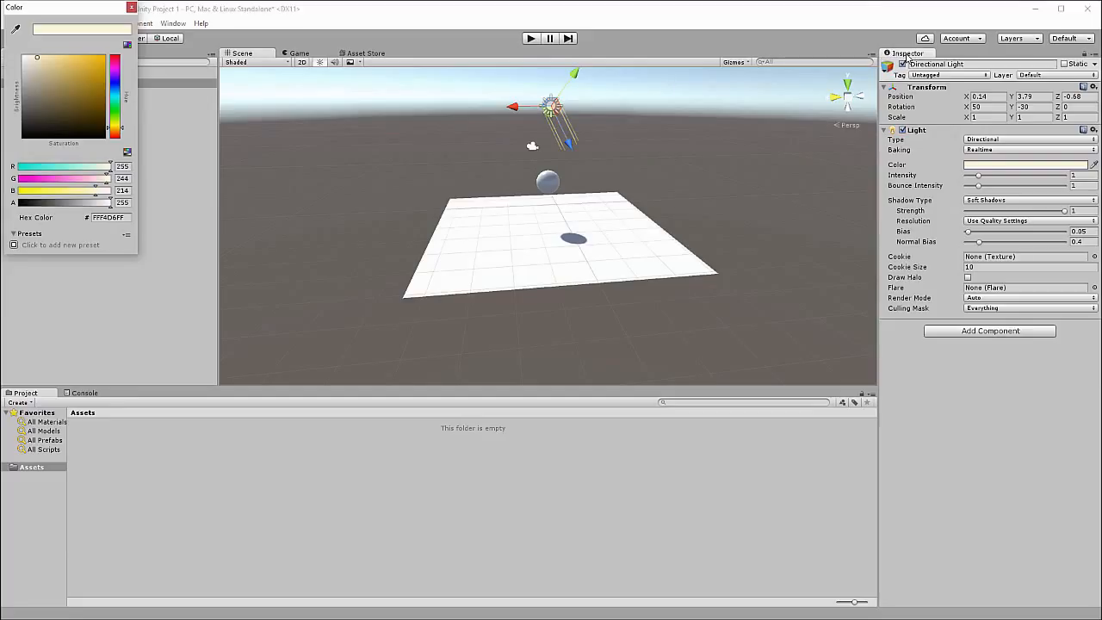
pyautogui.click(101, 99)
pyautogui.moveTo(119, 101); pyautogui.dragTo(11, 69)
pyautogui.click(51, 87)
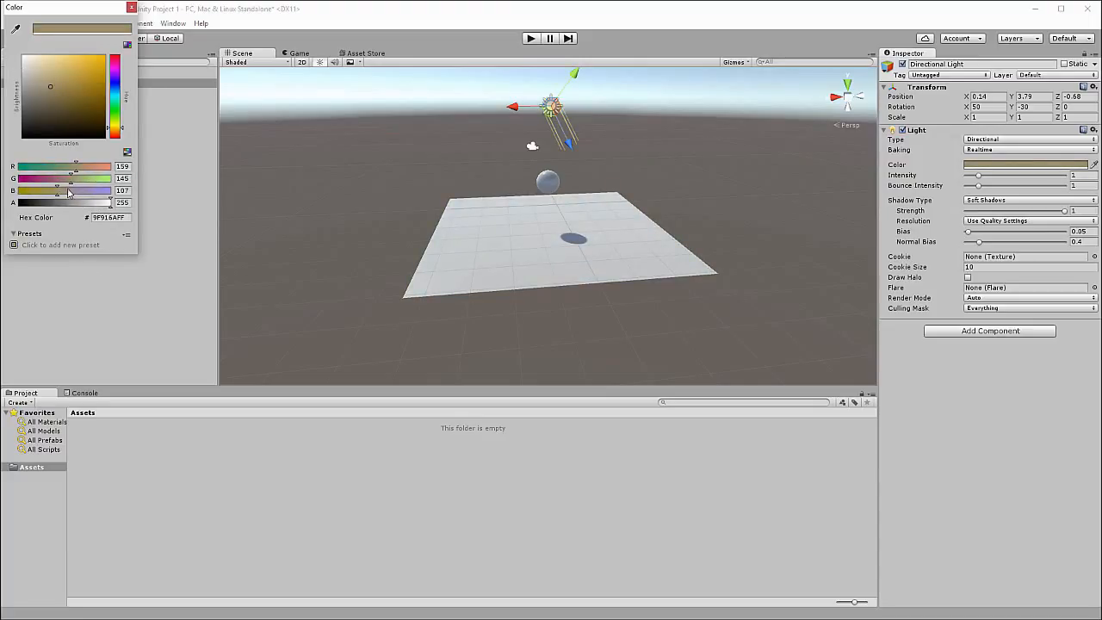
pyautogui.moveTo(57, 189); pyautogui.dragTo(112, 202)
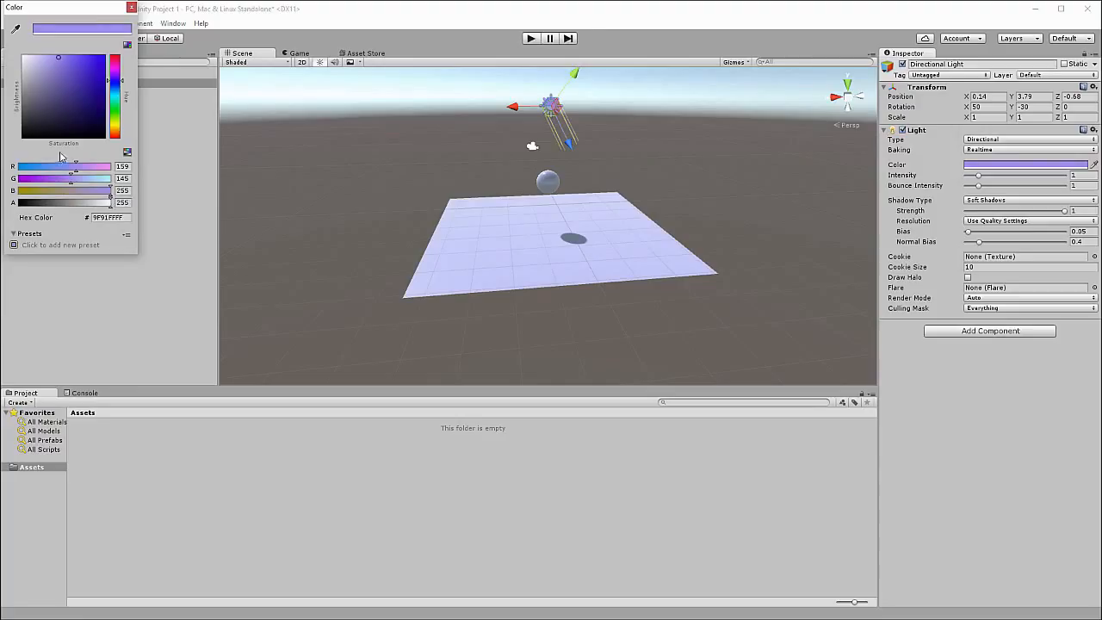
pyautogui.moveTo(43, 180); pyautogui.dragTo(15, 179)
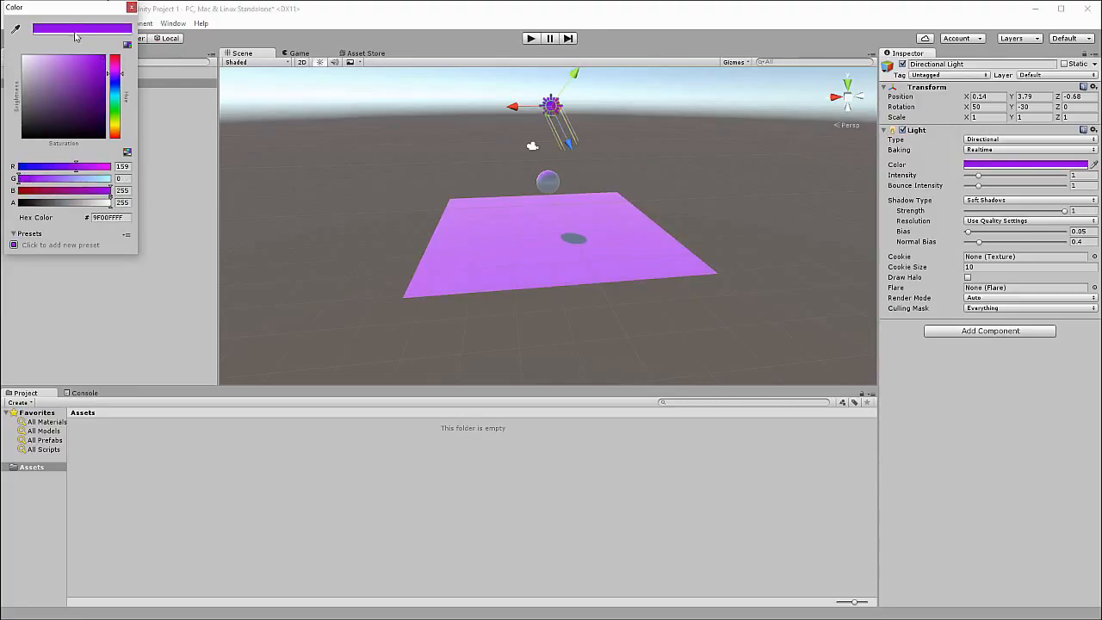
pyautogui.moveTo(69, 10); pyautogui.dragTo(133, 68)
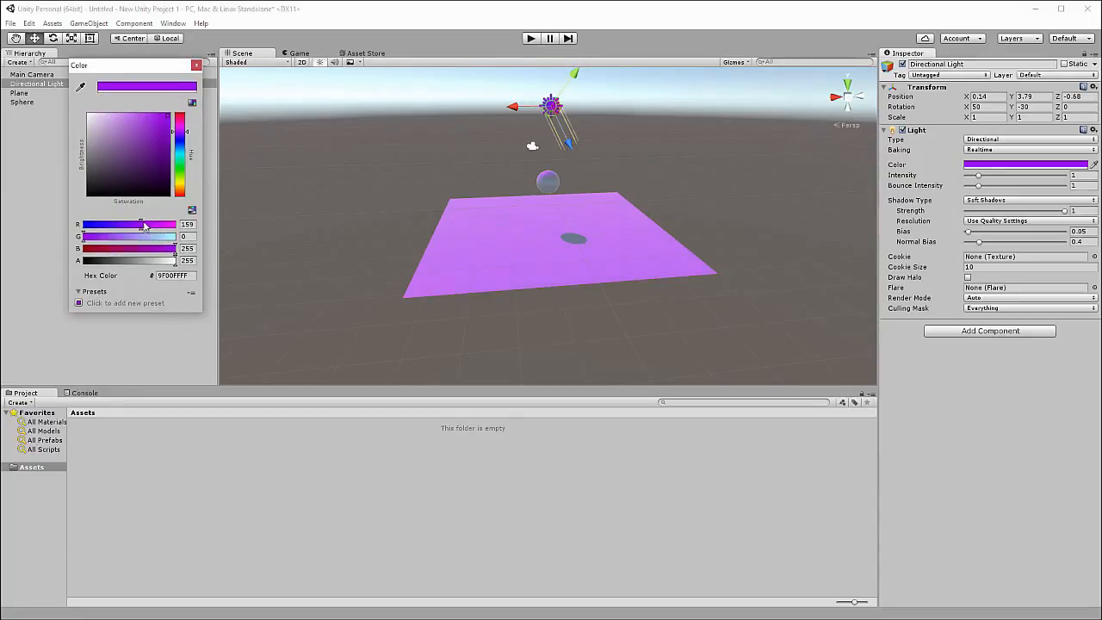
pyautogui.moveTo(145, 226); pyautogui.dragTo(185, 226)
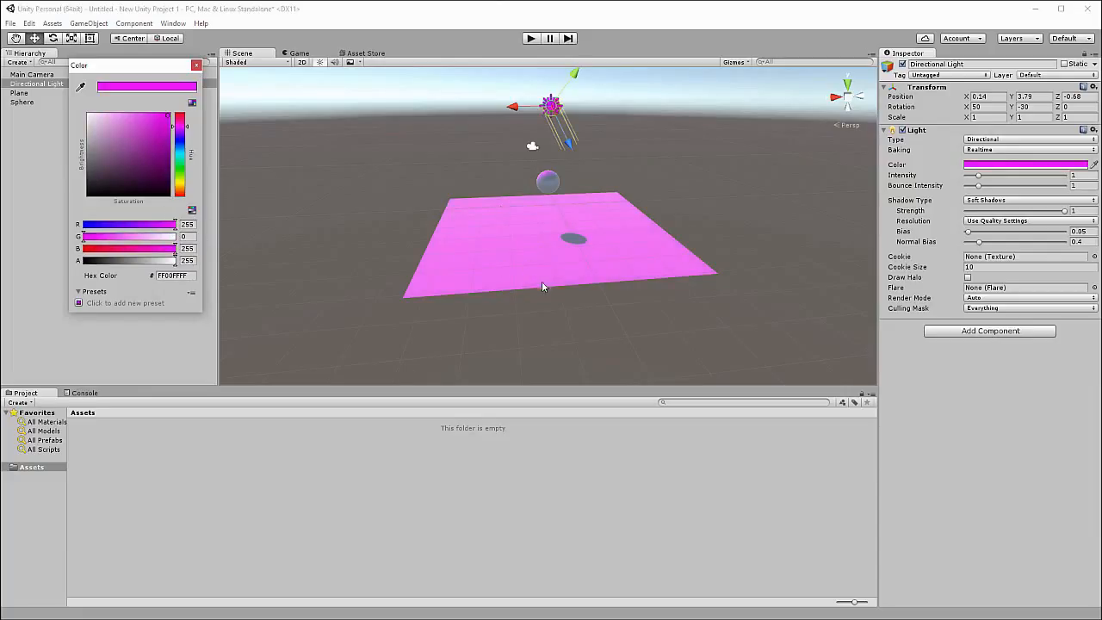
pyautogui.click(196, 66)
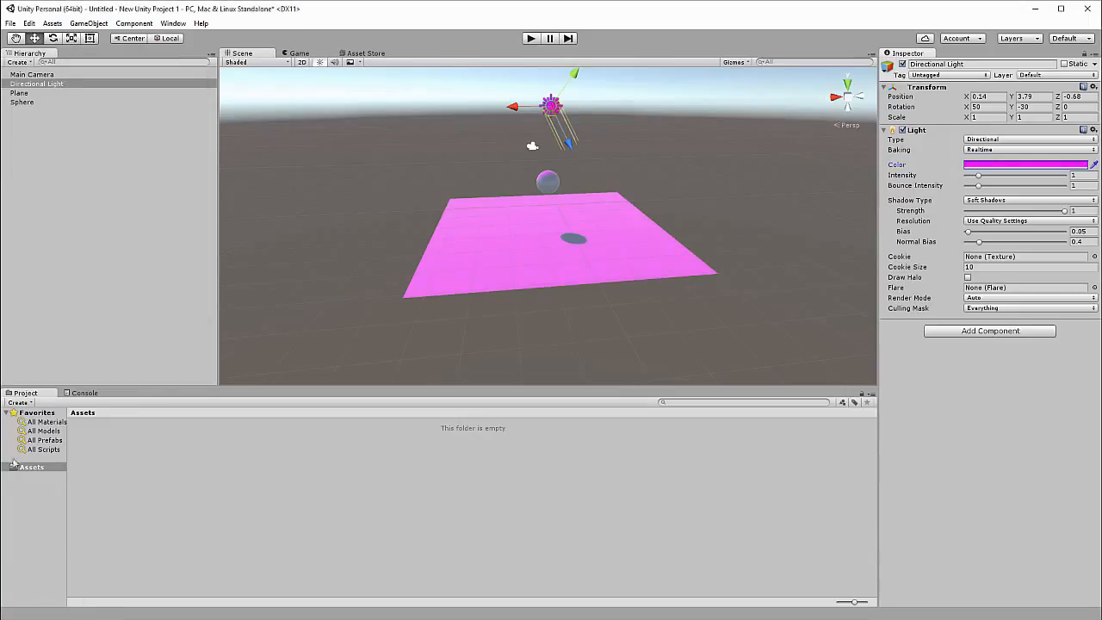
# Widen the folder column of the Project window and bring up the Console in its place.
pyautogui.moveTo(67, 461); pyautogui.dragTo(262, 465)
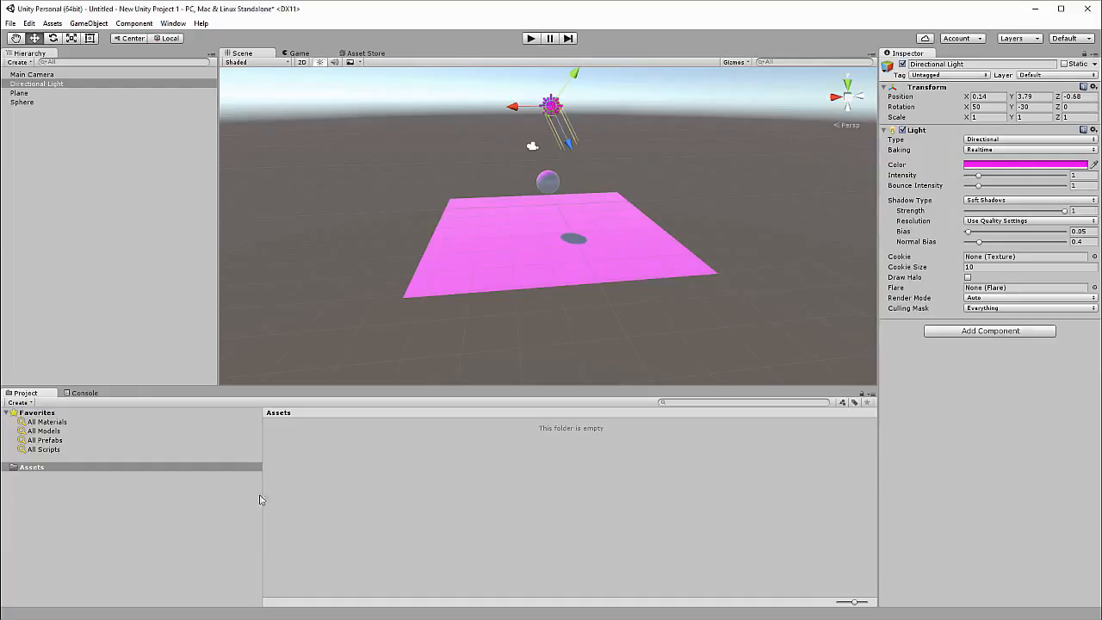
pyautogui.click(79, 394)
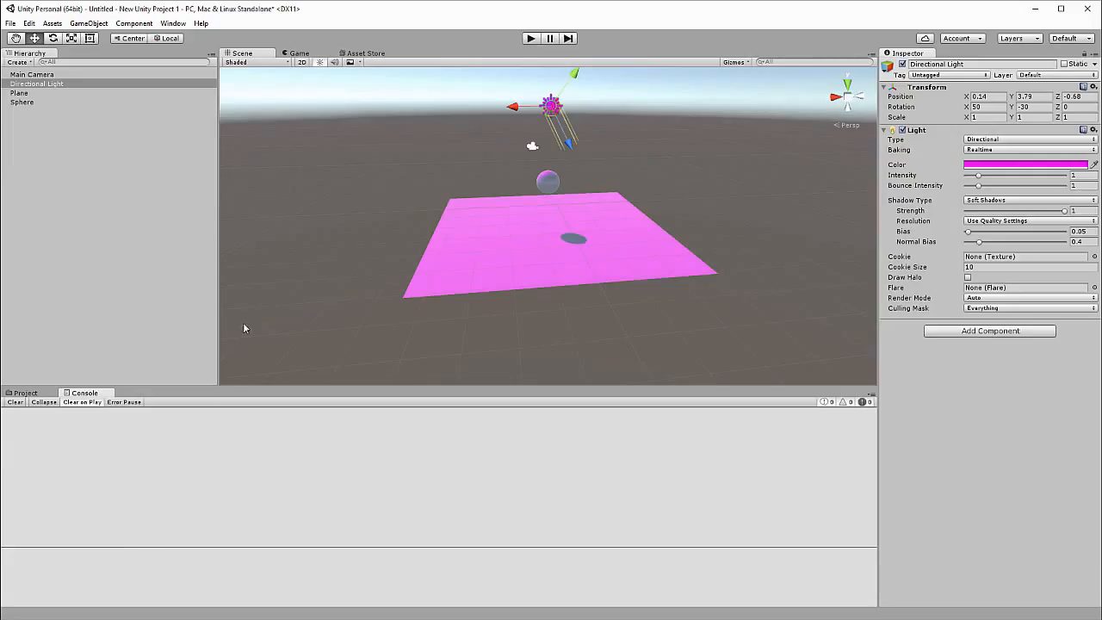
pyautogui.click(26, 394)
pyautogui.click(85, 394)
# Add a Rigidbody physics component to the sphere.
pyautogui.click(63, 96)
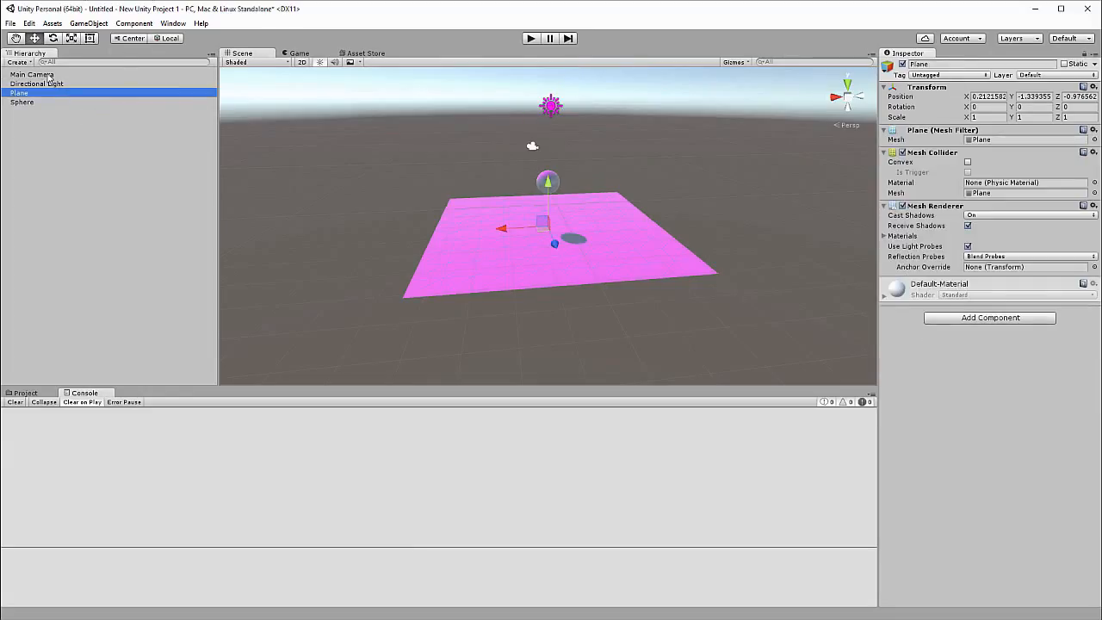
pyautogui.click(52, 76)
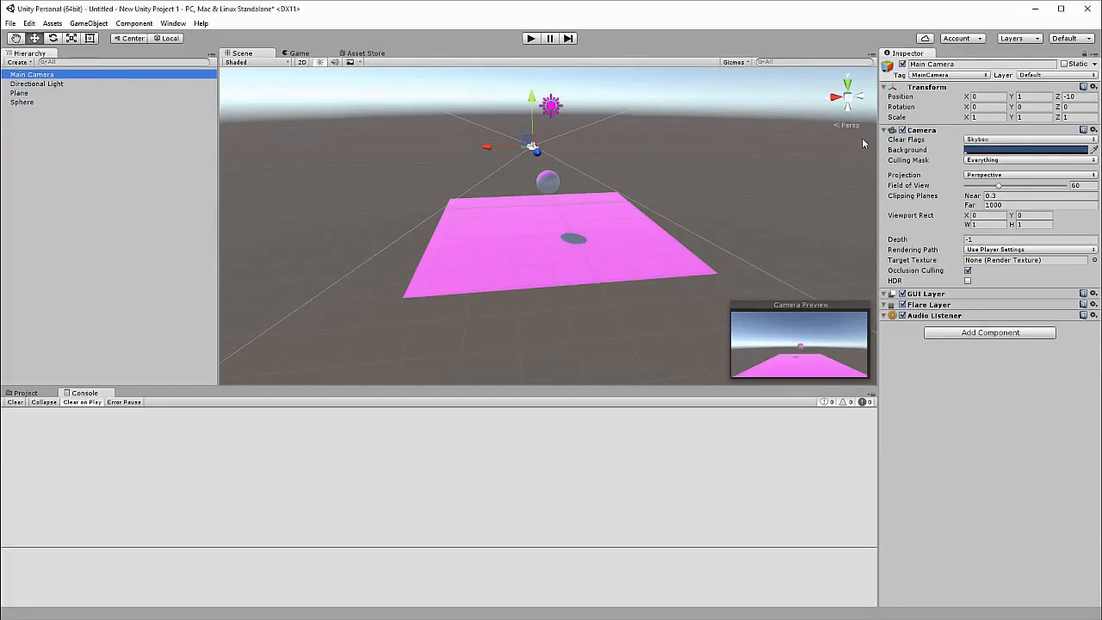
pyautogui.click(31, 101)
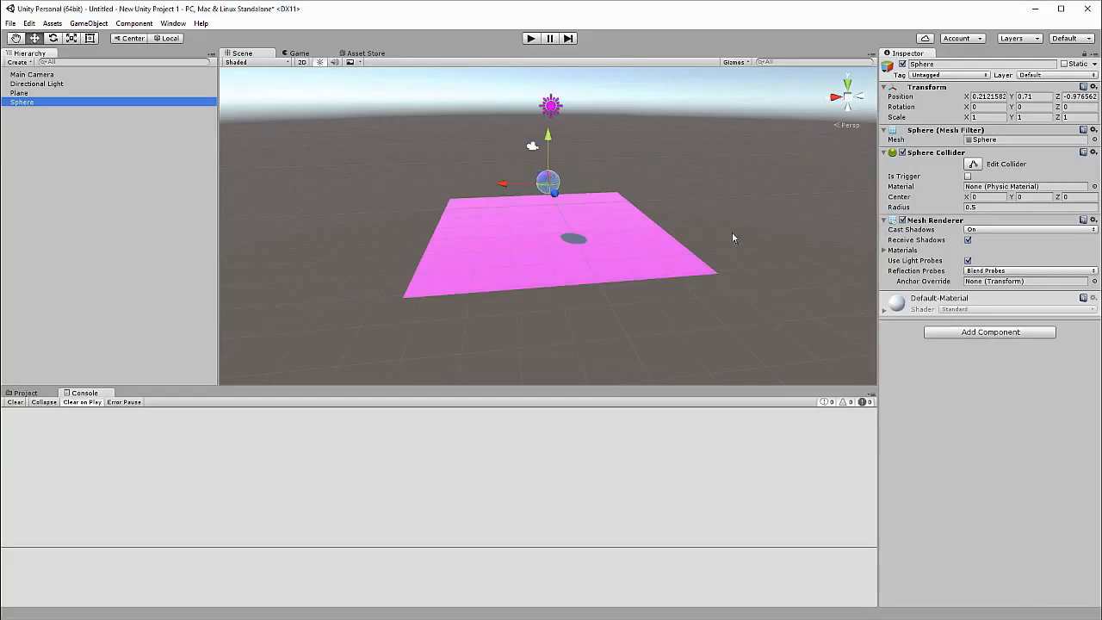
pyautogui.click(949, 331)
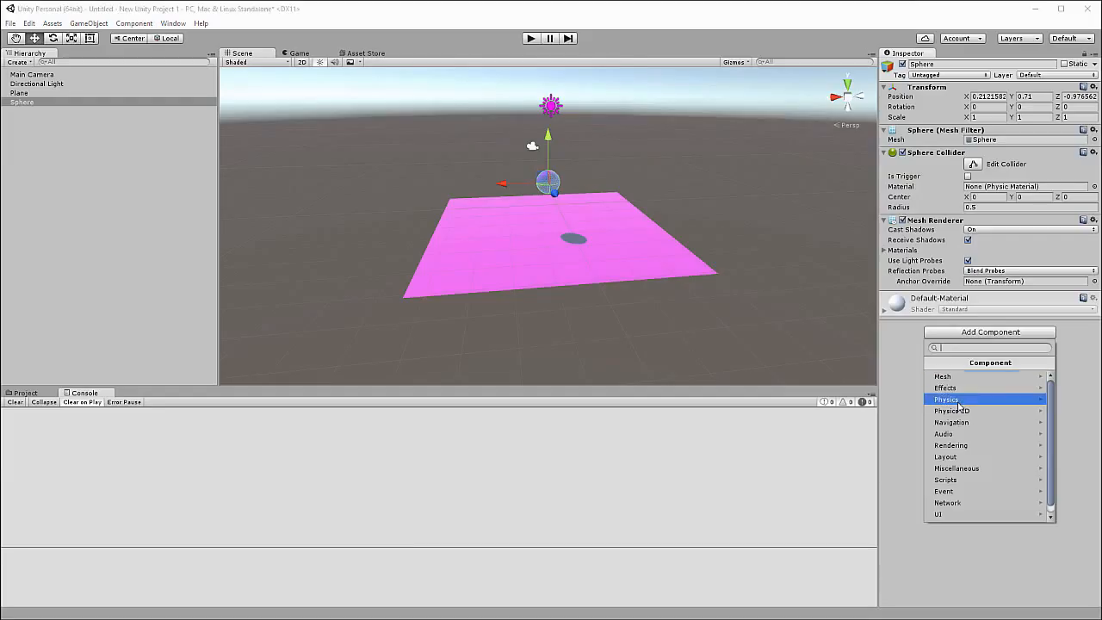
pyautogui.click(958, 402)
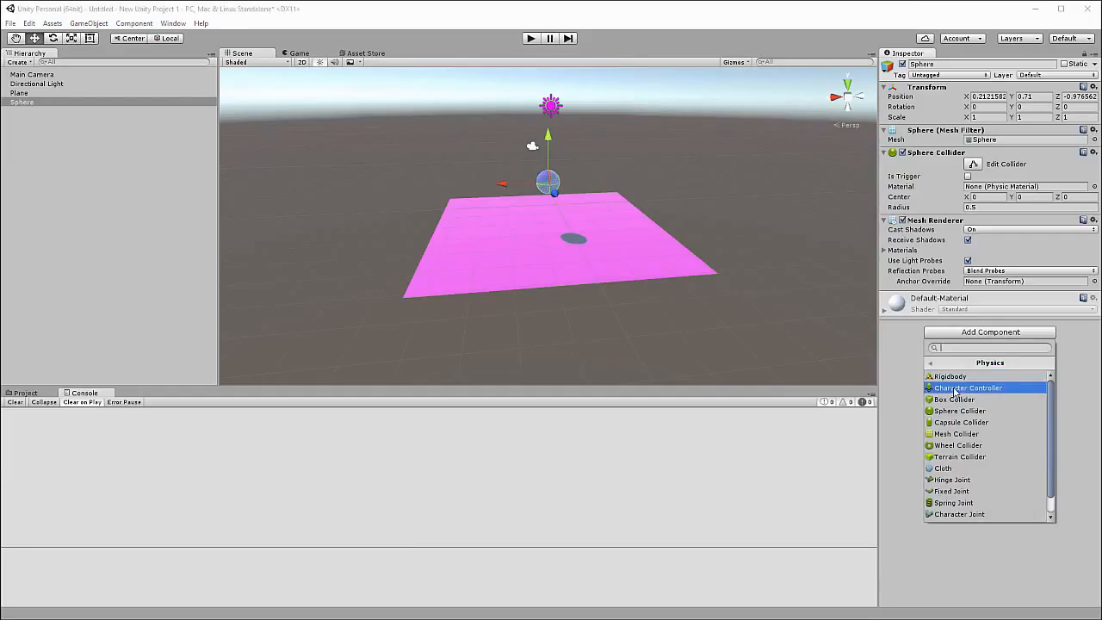
pyautogui.click(952, 376)
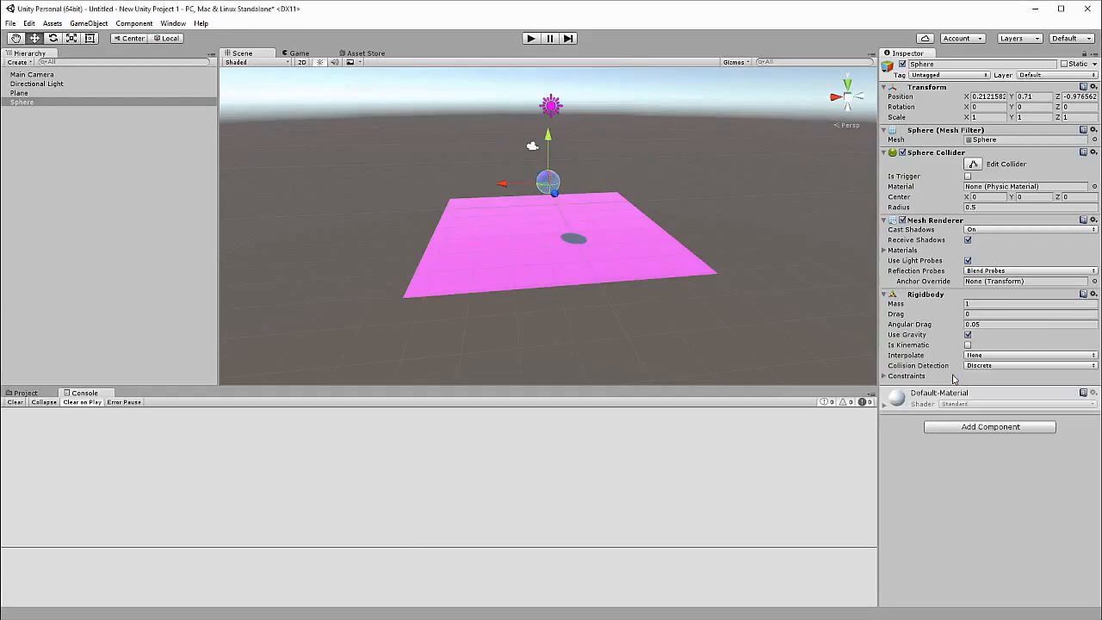
# Run the scene in play mode to test the sphere's physics, and stop it.
pyautogui.click(531, 39)
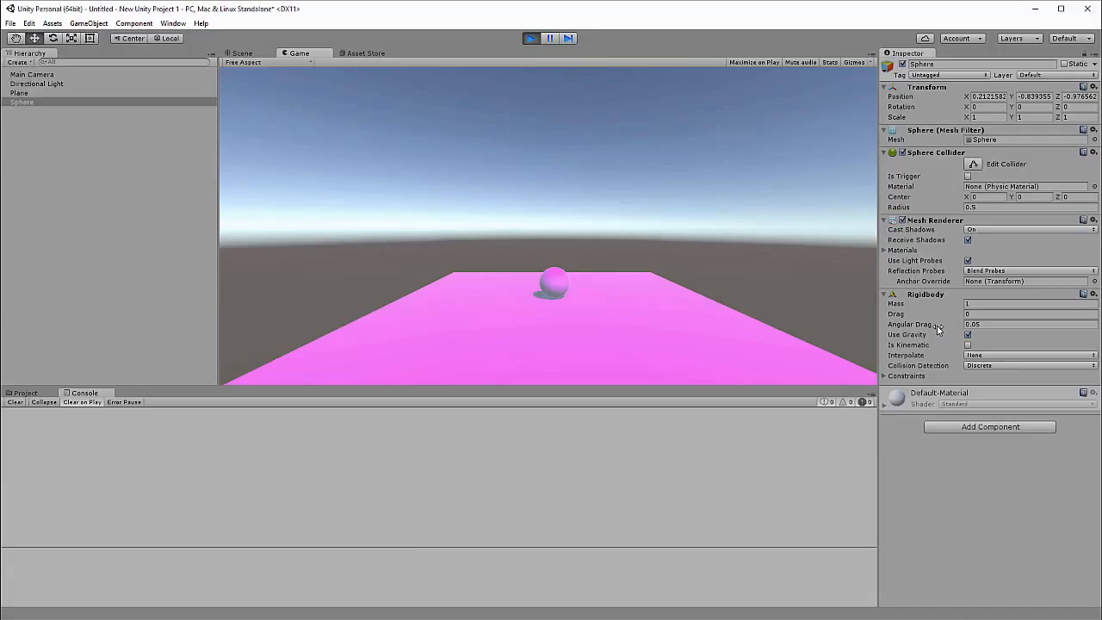
pyautogui.click(533, 38)
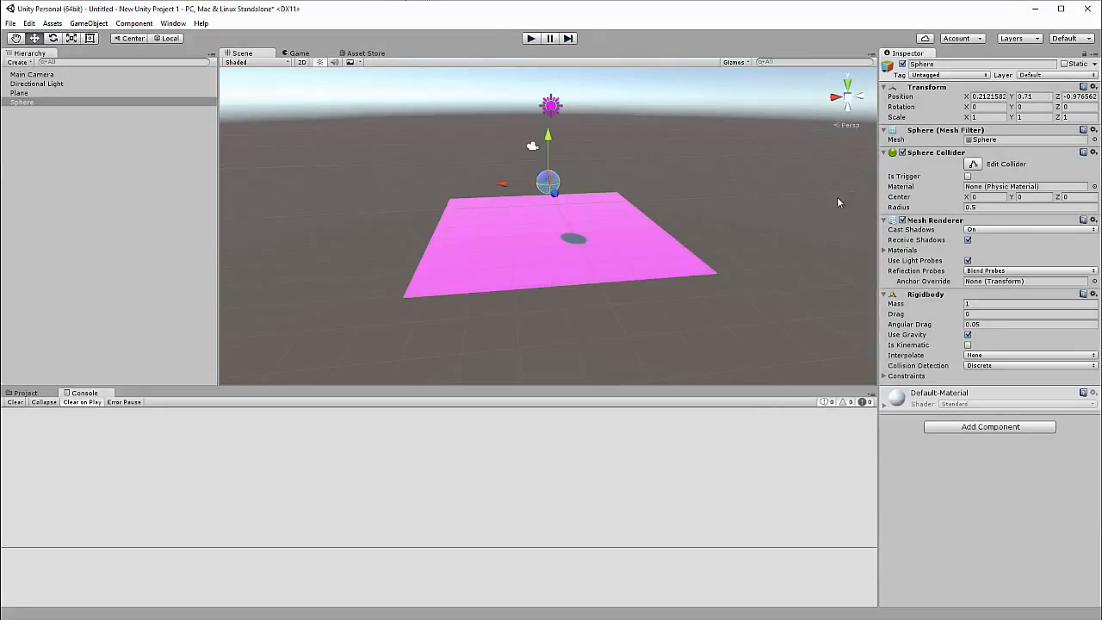
# Try the 2 by 3 and 4 Split editor window layouts.
pyautogui.click(1032, 43)
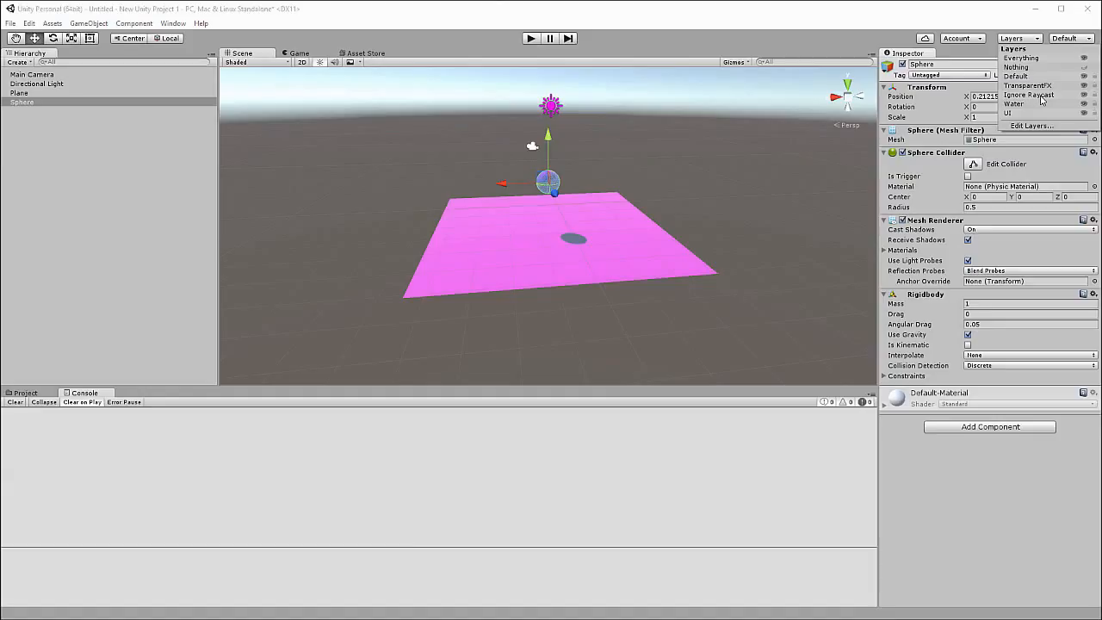
pyautogui.click(1067, 39)
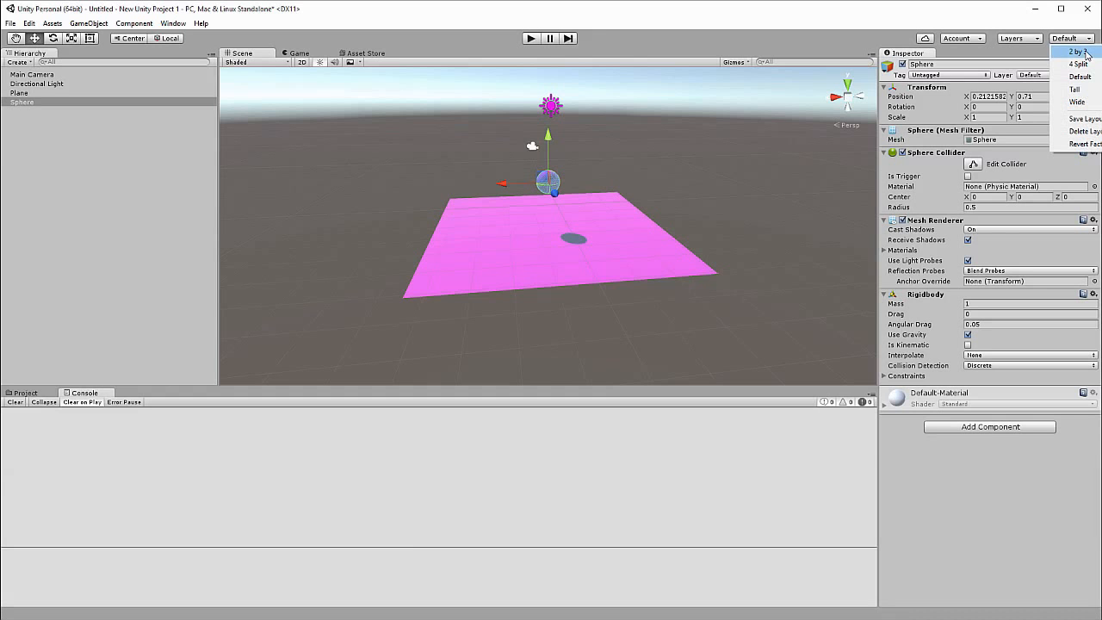
pyautogui.click(1086, 54)
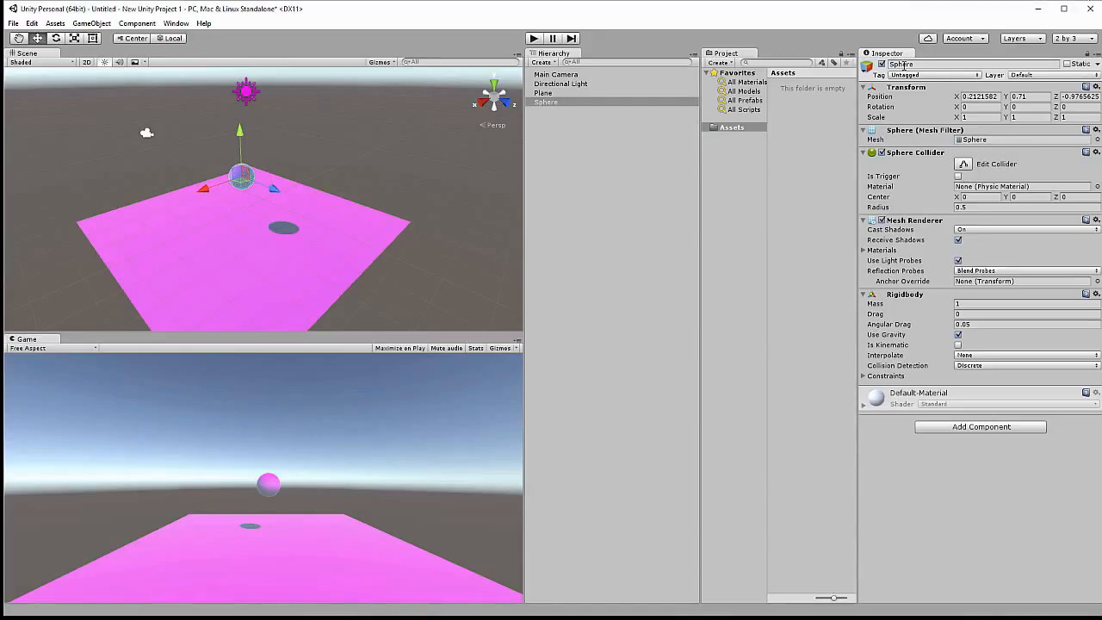
pyautogui.click(1067, 39)
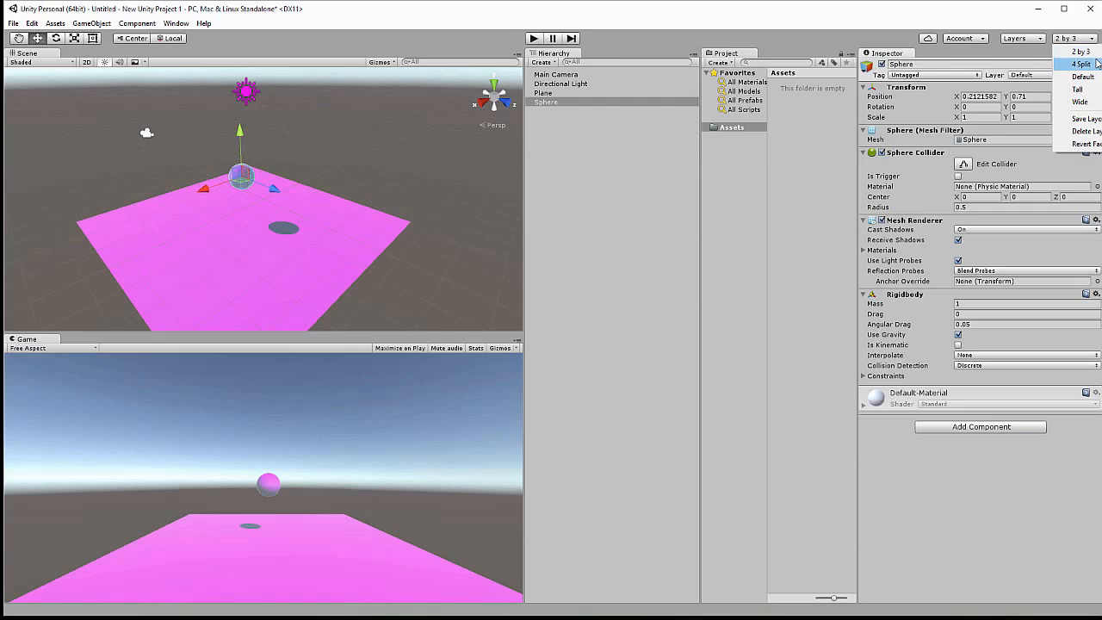
pyautogui.click(1081, 64)
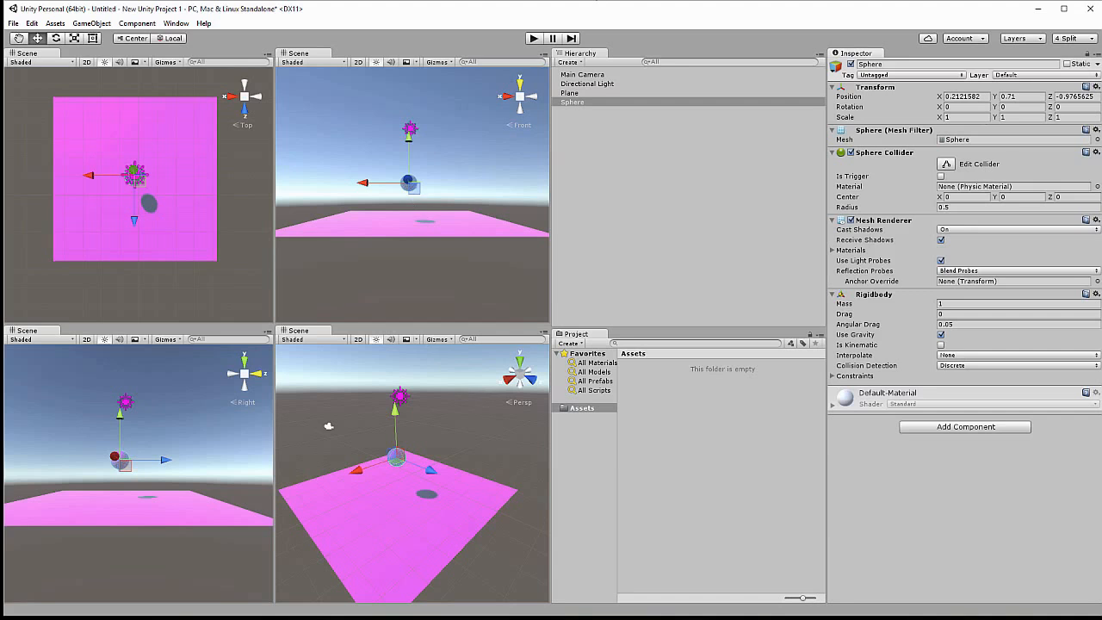
# Try the Tall and Wide editor window layouts, and return the editor to the Default layout.
pyautogui.click(1081, 42)
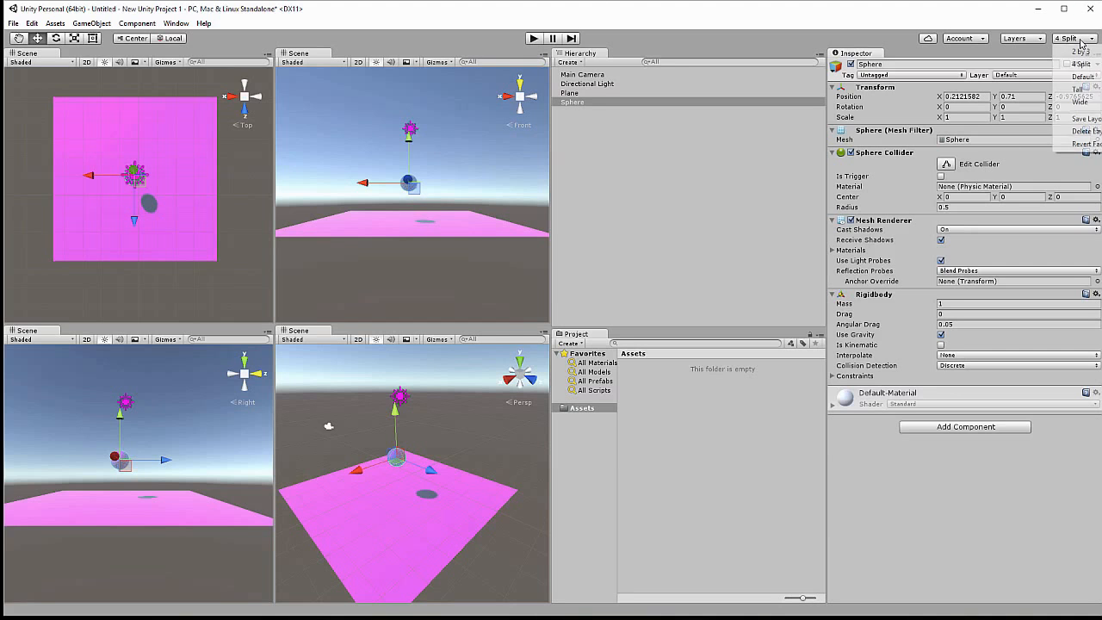
pyautogui.click(1078, 89)
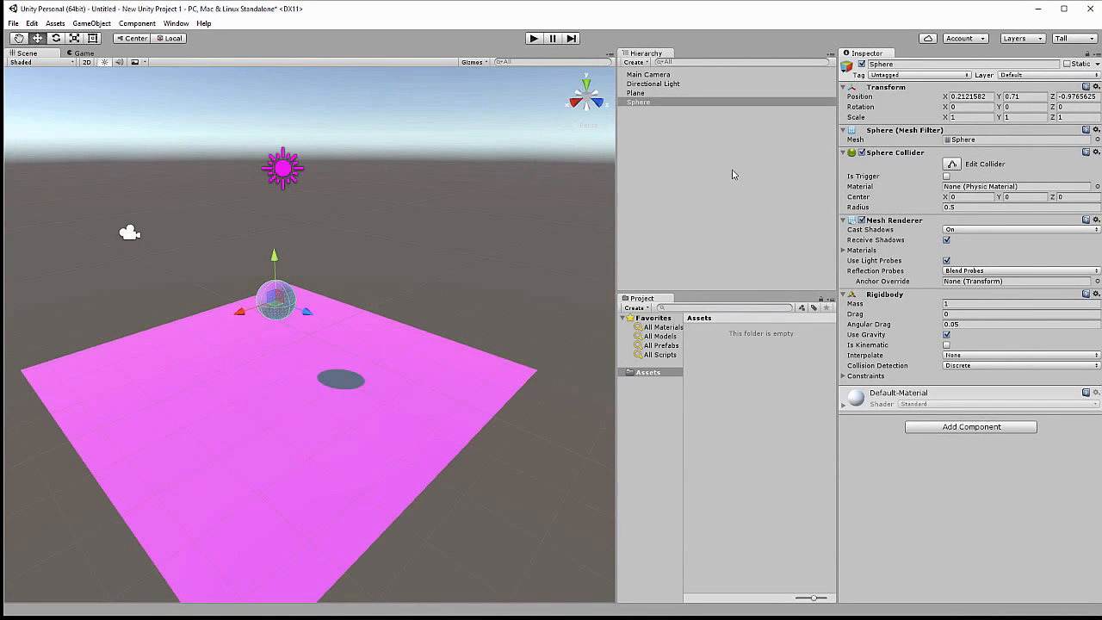
pyautogui.click(1093, 39)
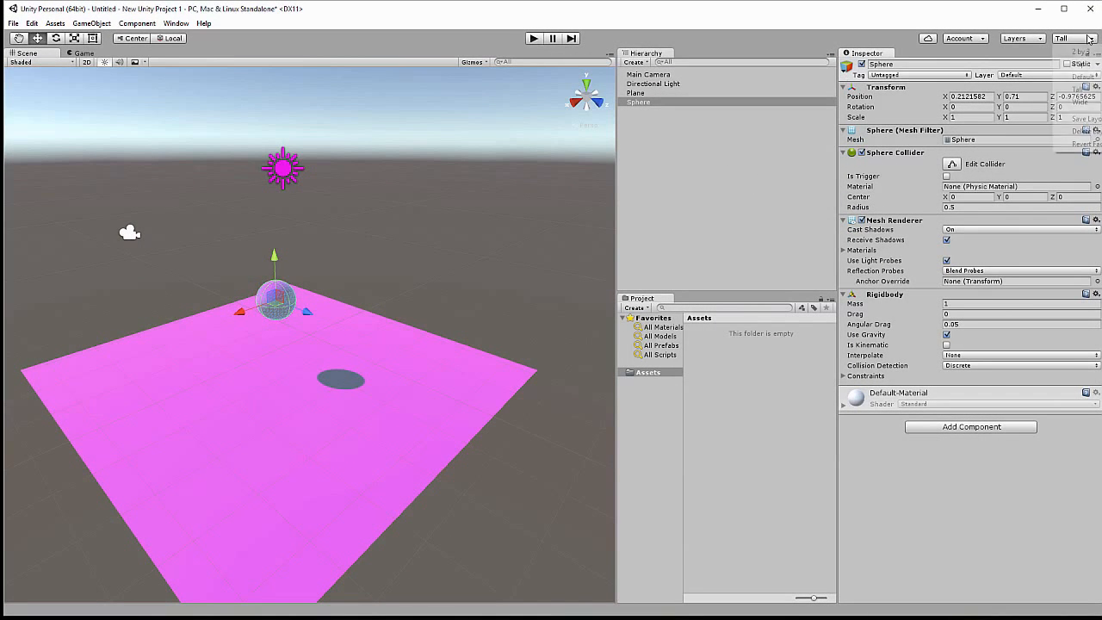
pyautogui.click(1078, 102)
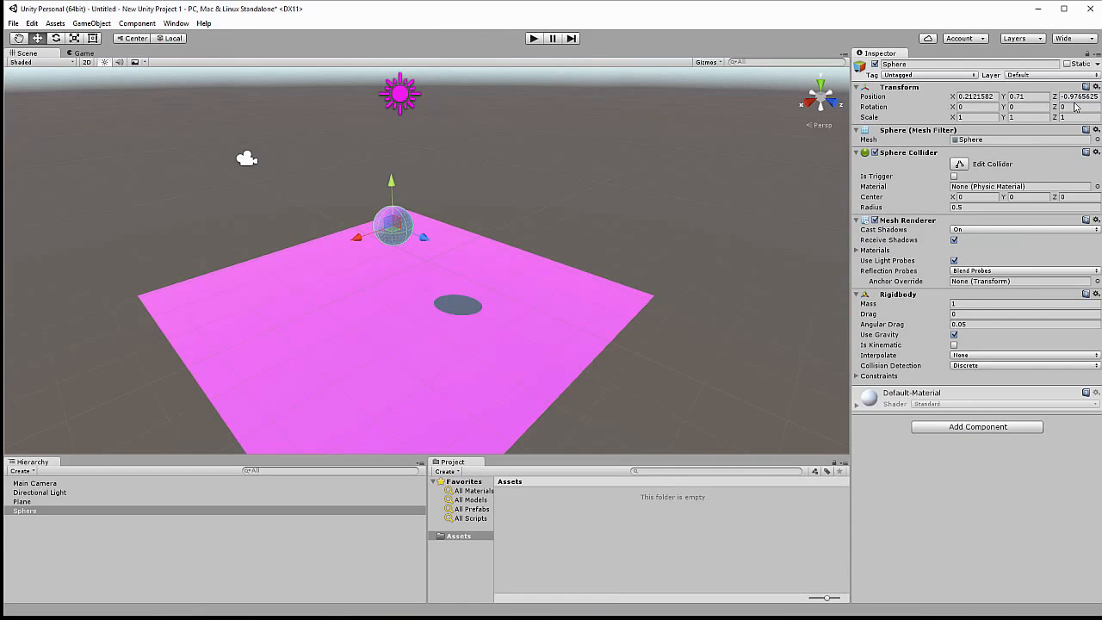
pyautogui.click(1073, 39)
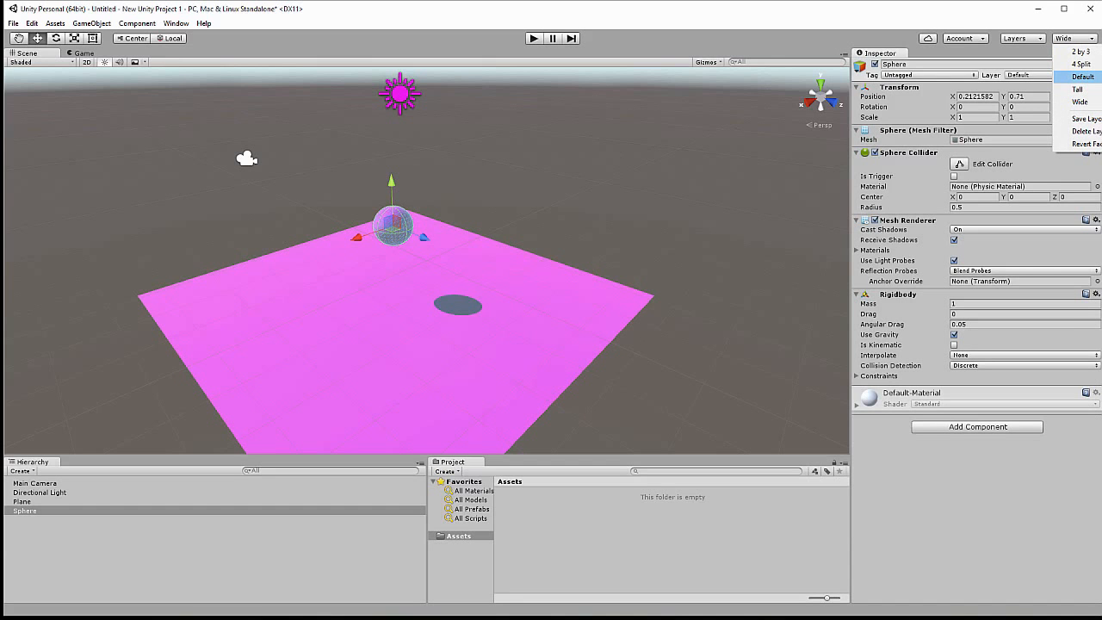
pyautogui.click(1082, 77)
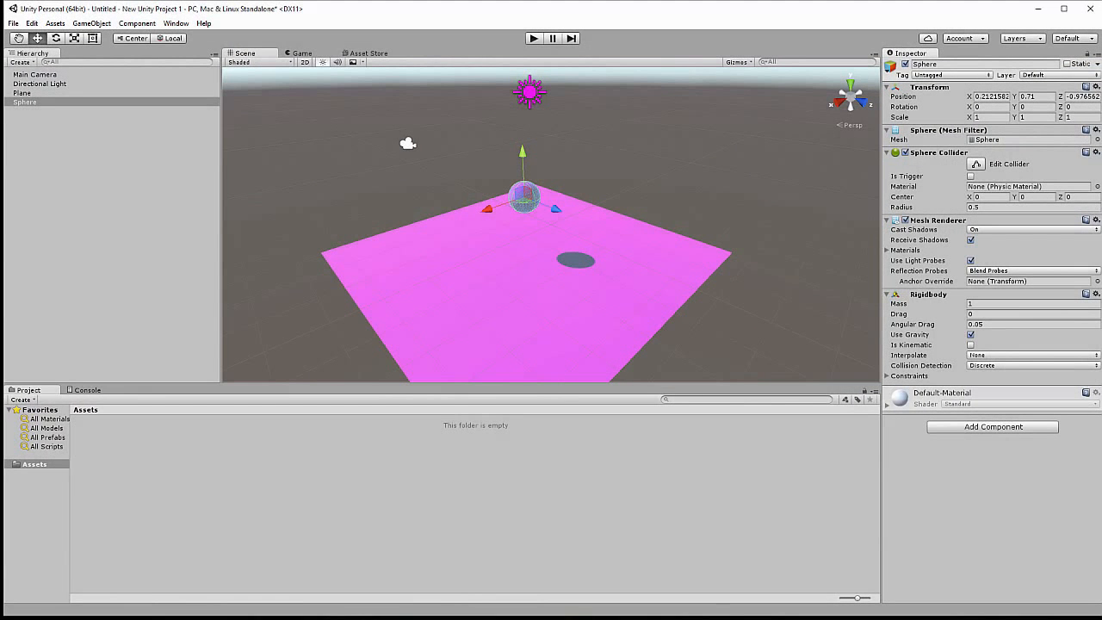
# Check the game view against the scene view, and raise the Main Camera to a Y position of about 2.15.
pyautogui.click(302, 53)
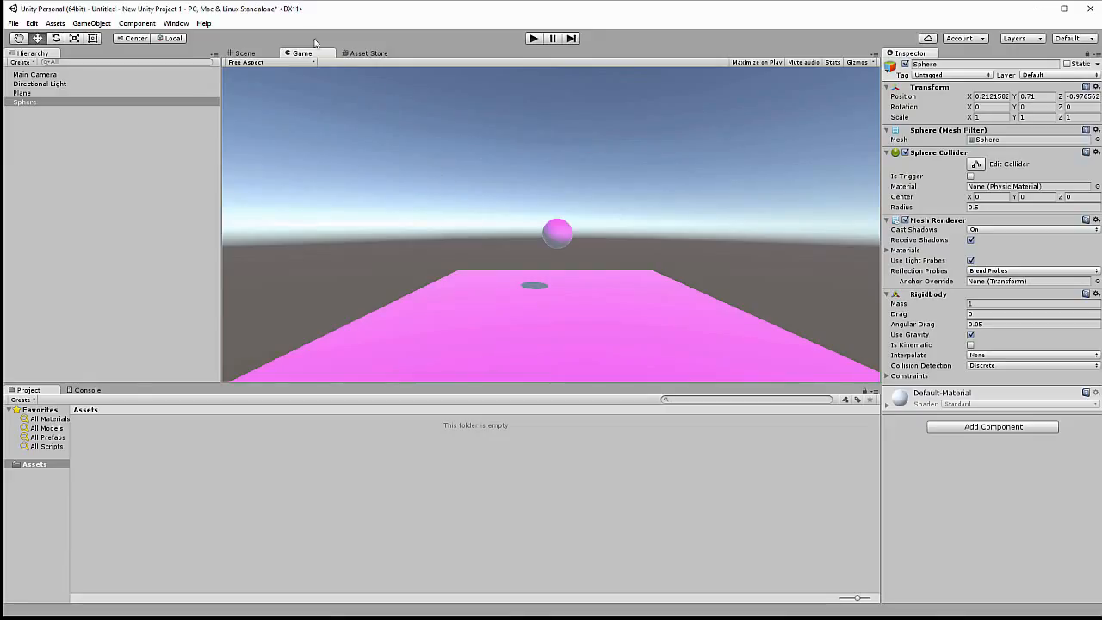
pyautogui.click(250, 53)
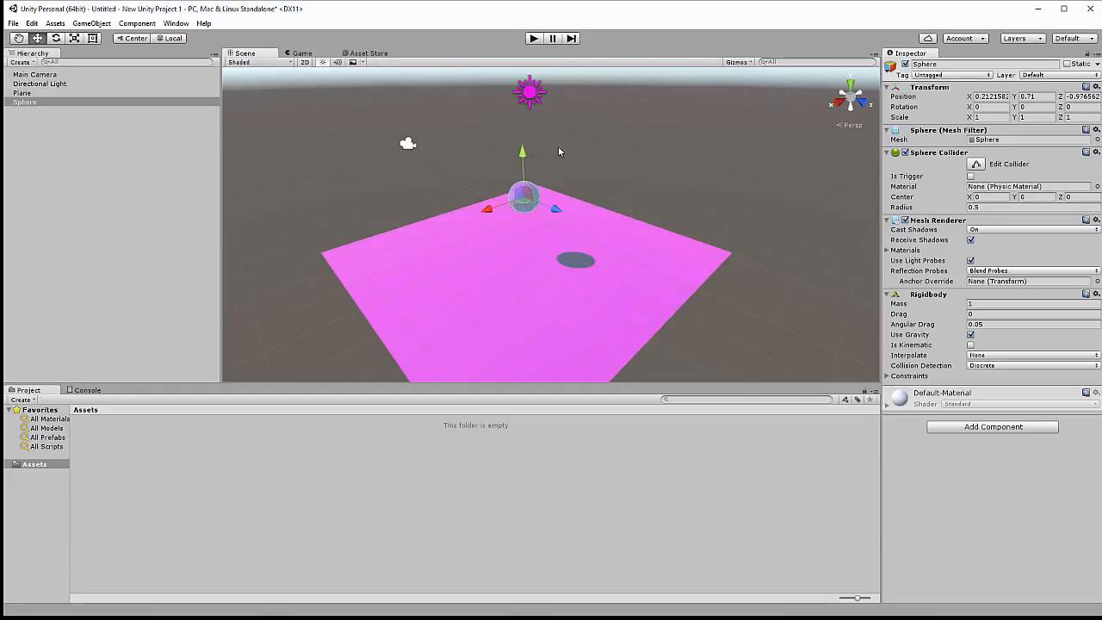
pyautogui.click(53, 92)
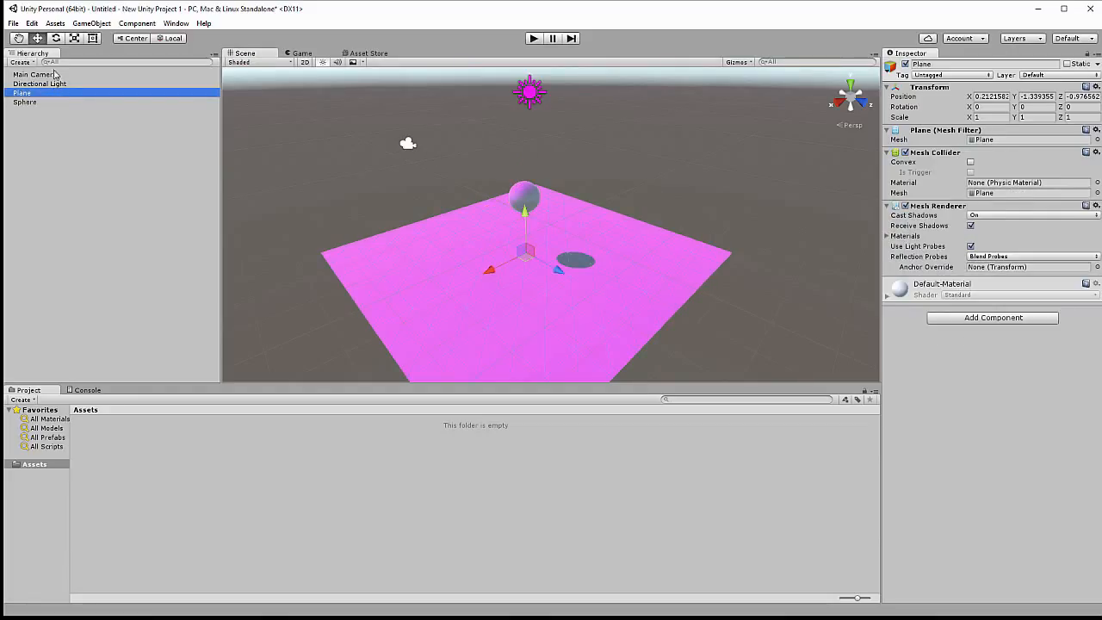
pyautogui.click(54, 74)
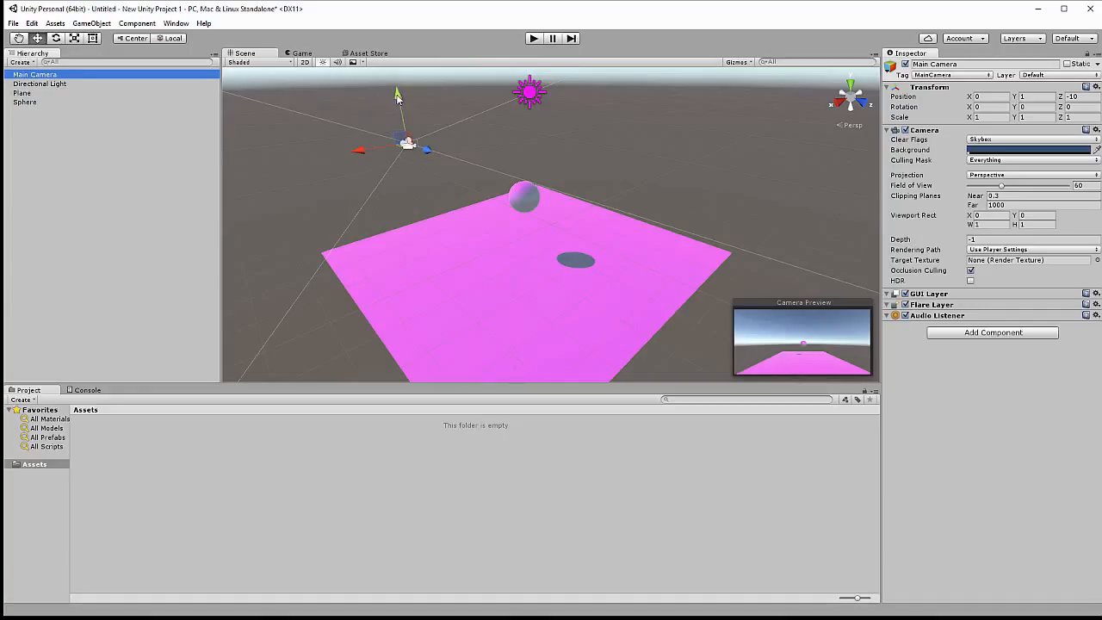
pyautogui.moveTo(399, 93); pyautogui.dragTo(405, 136)
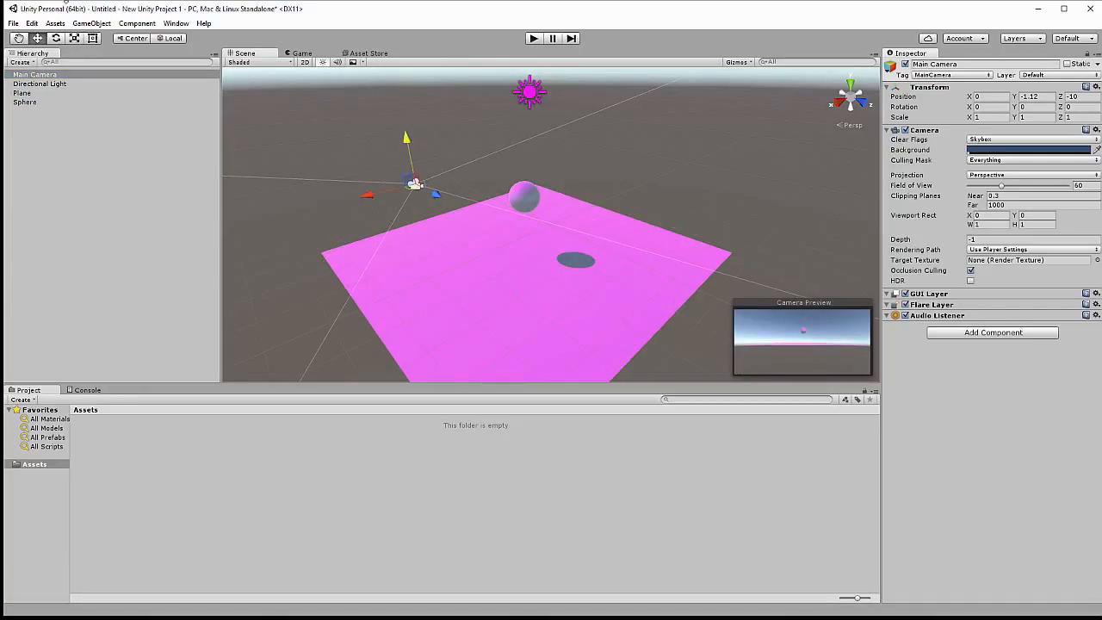
pyautogui.moveTo(408, 141); pyautogui.dragTo(395, 76)
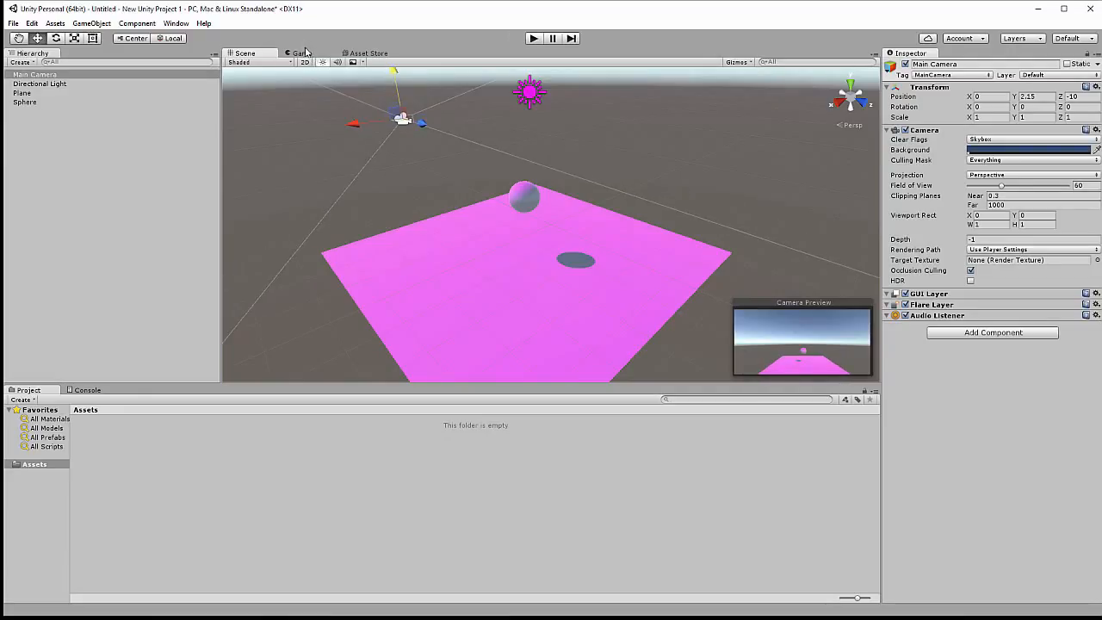
# Tilt the Main Camera down by setting its X rotation to 30 with the game view shown.
pyautogui.click(306, 53)
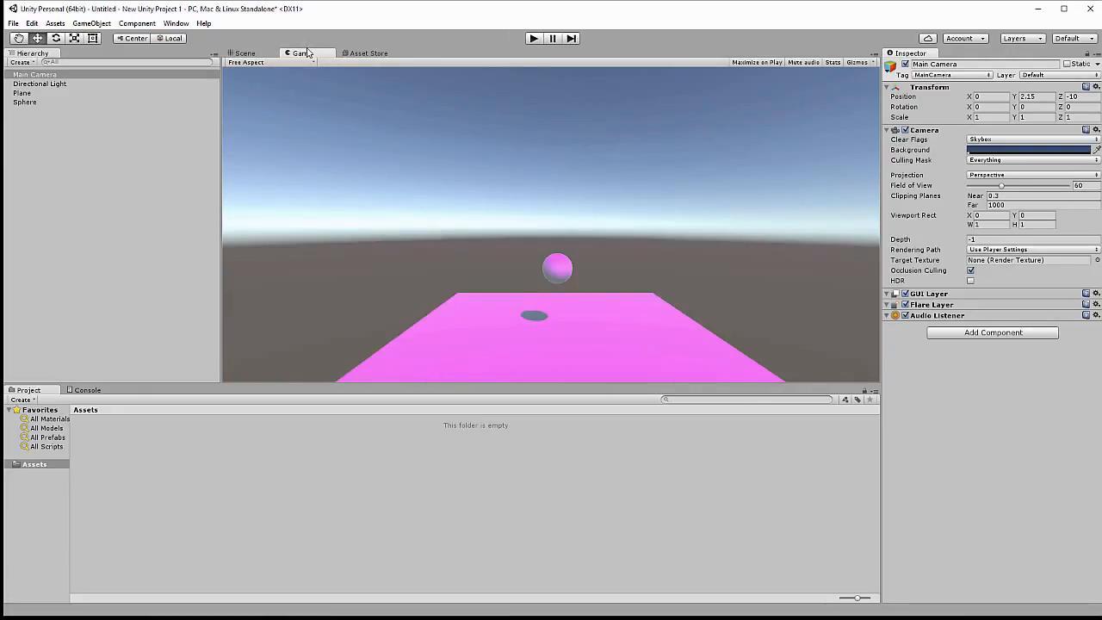
pyautogui.click(996, 96)
pyautogui.click(994, 107)
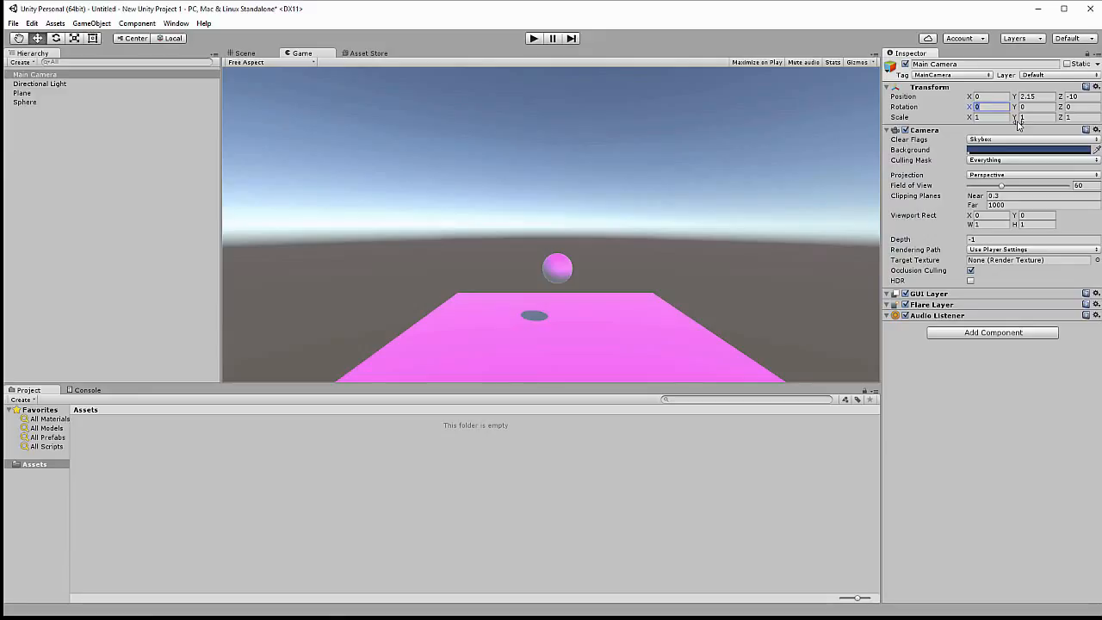
pyautogui.write('30')
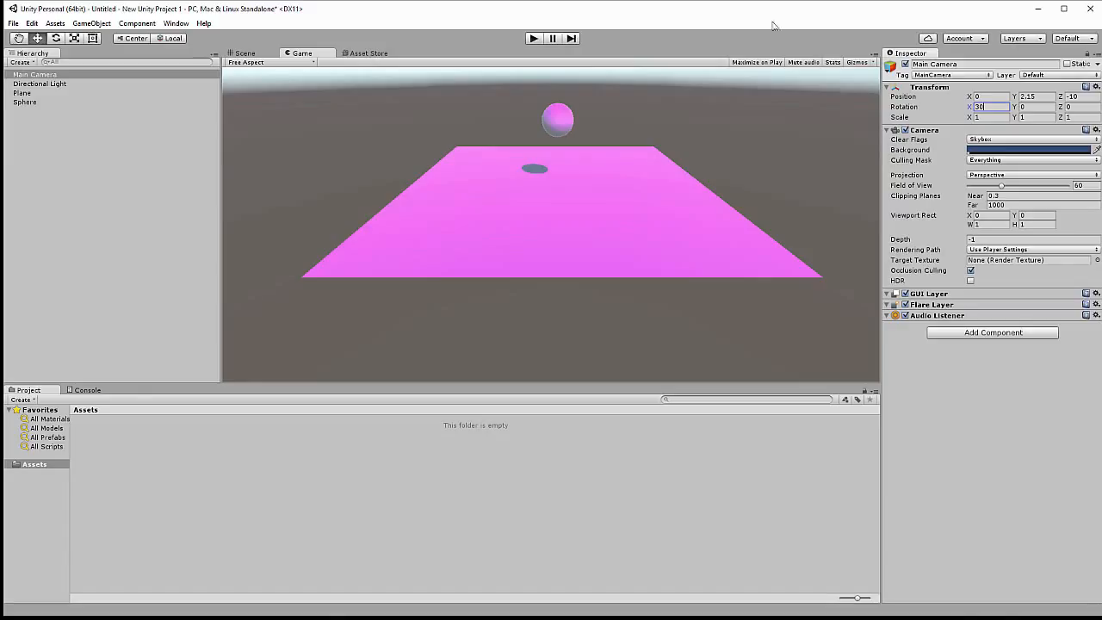
# Browse the Asset Store's front page for available assets, and return to the scene view.
pyautogui.click(358, 54)
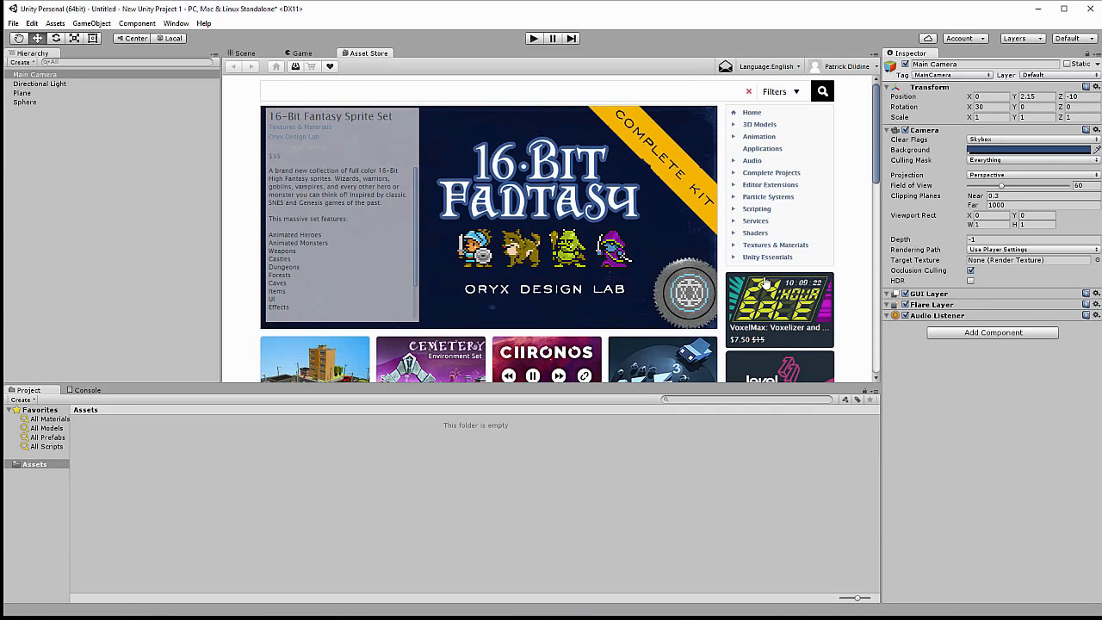
pyautogui.scroll(-3, 774, 286)
pyautogui.scroll(-4, 775, 285)
pyautogui.moveTo(876, 234); pyautogui.dragTo(871, 71)
pyautogui.click(877, 121)
pyautogui.click(246, 54)
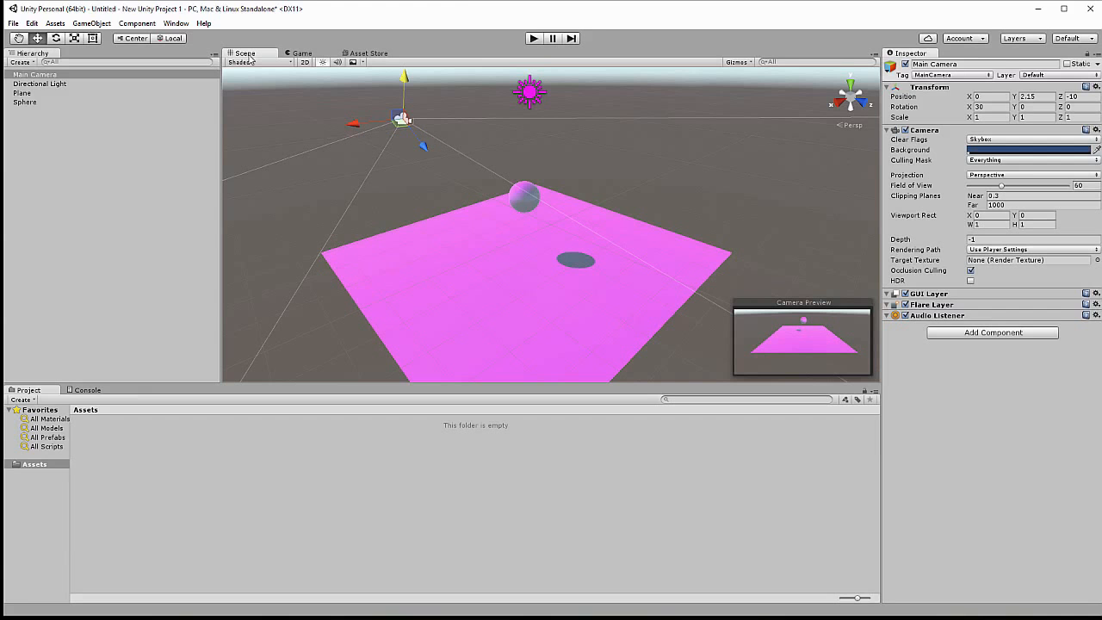